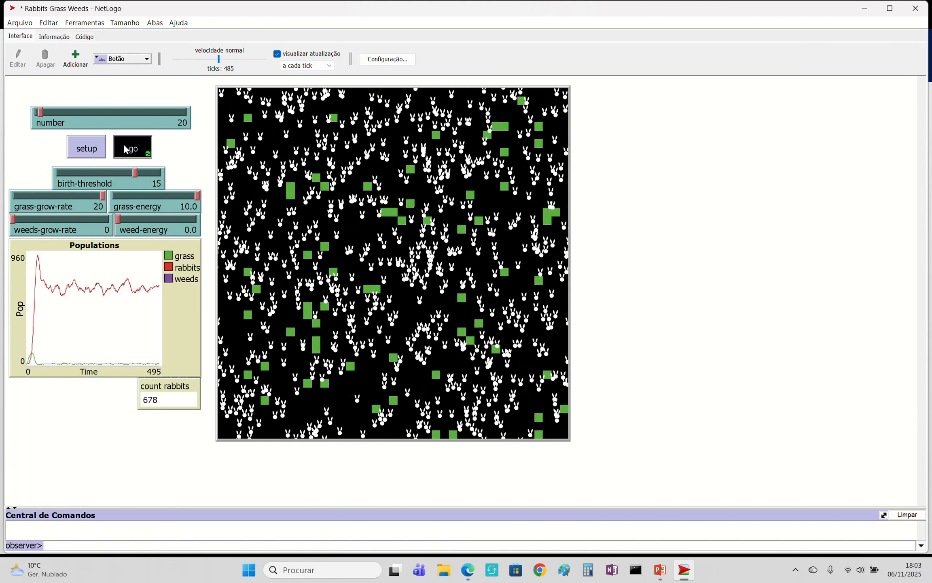
Step: Stop the running simulation and set the weeds-grow-rate slider value to 8
{"action": "left_click", "coordinate": [127, 151]}
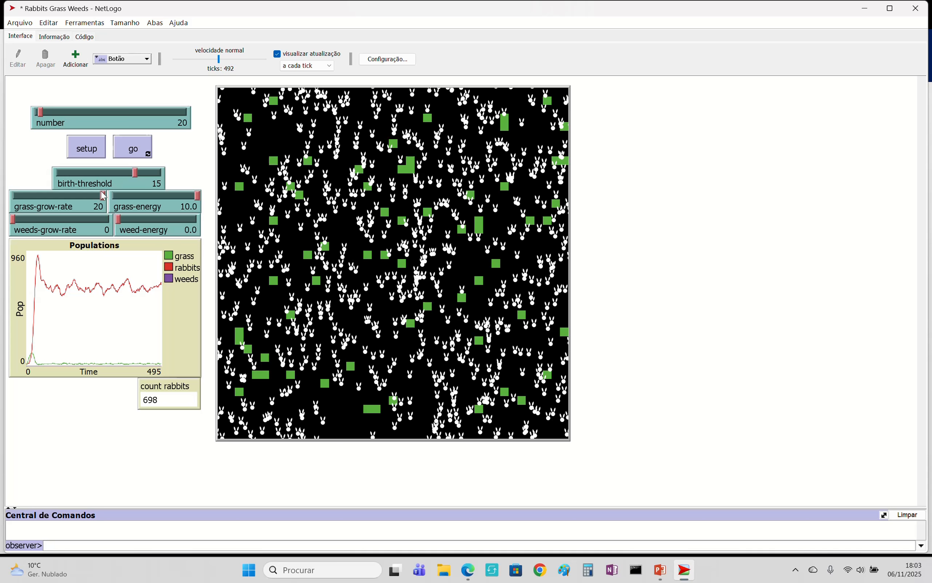
{"action": "right_click", "coordinate": [82, 225]}
{"action": "left_click", "coordinate": [97, 231]}
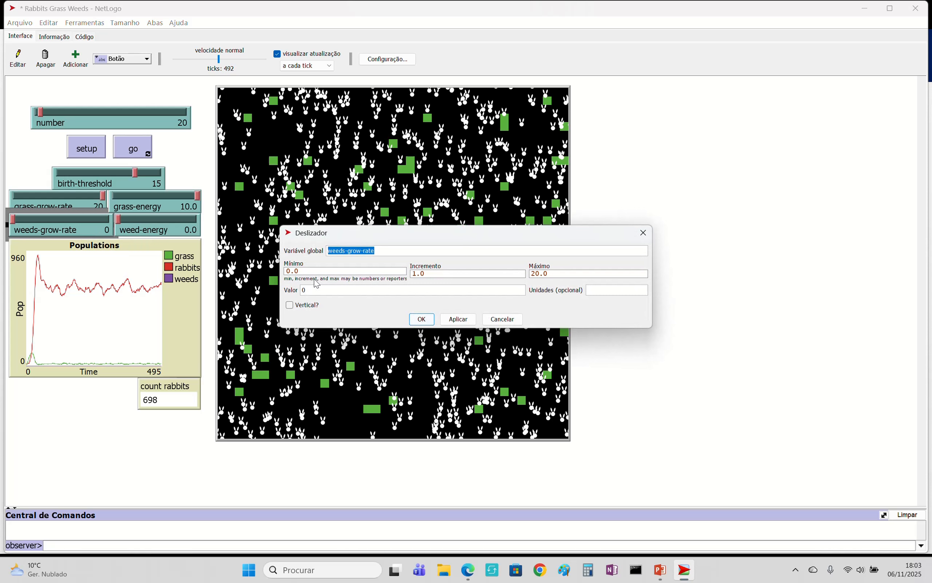
{"action": "double_click", "coordinate": [309, 290]}
{"action": "left_click", "coordinate": [421, 319]}
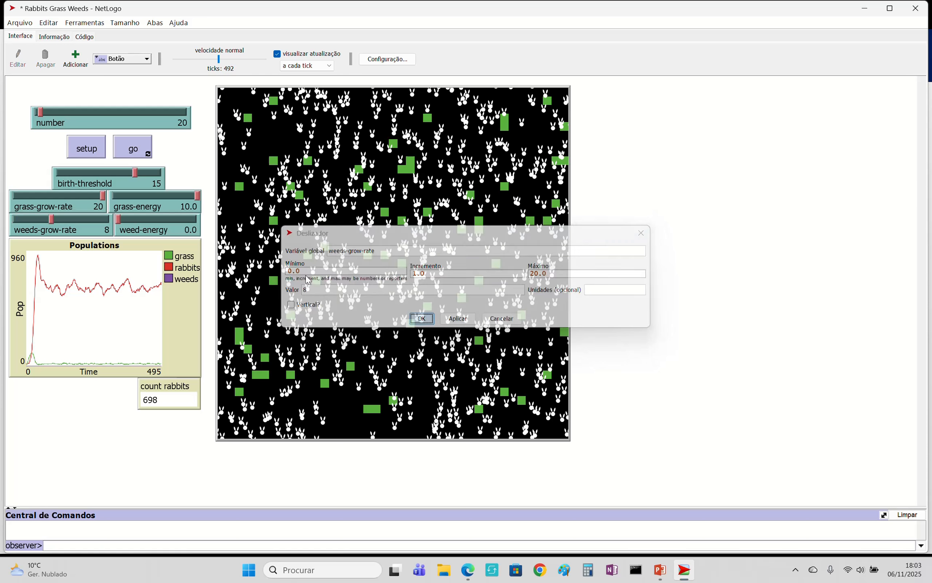
Step: Set the weed-energy slider value to 2.5
{"action": "right_click", "coordinate": [178, 231]}
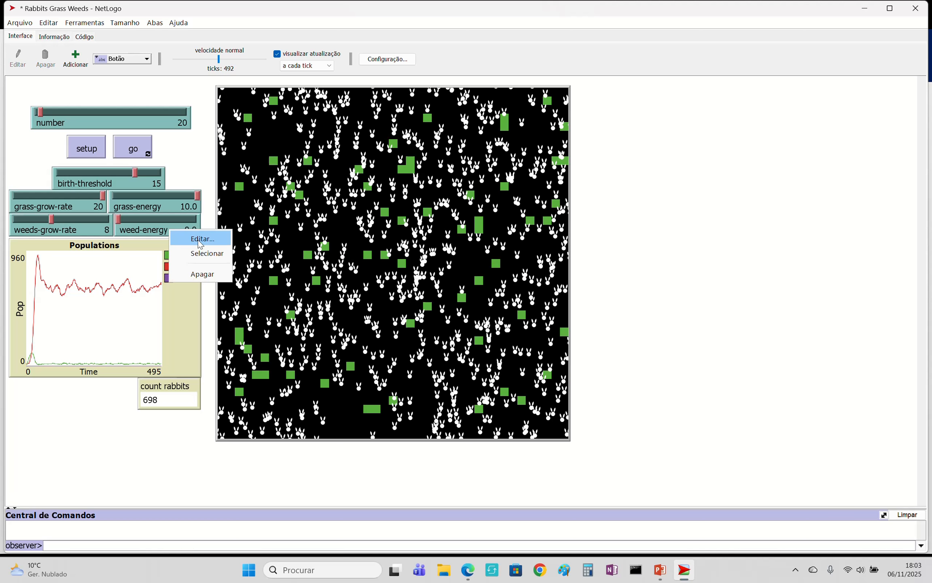
{"action": "left_click", "coordinate": [198, 237]}
{"action": "double_click", "coordinate": [309, 290]}
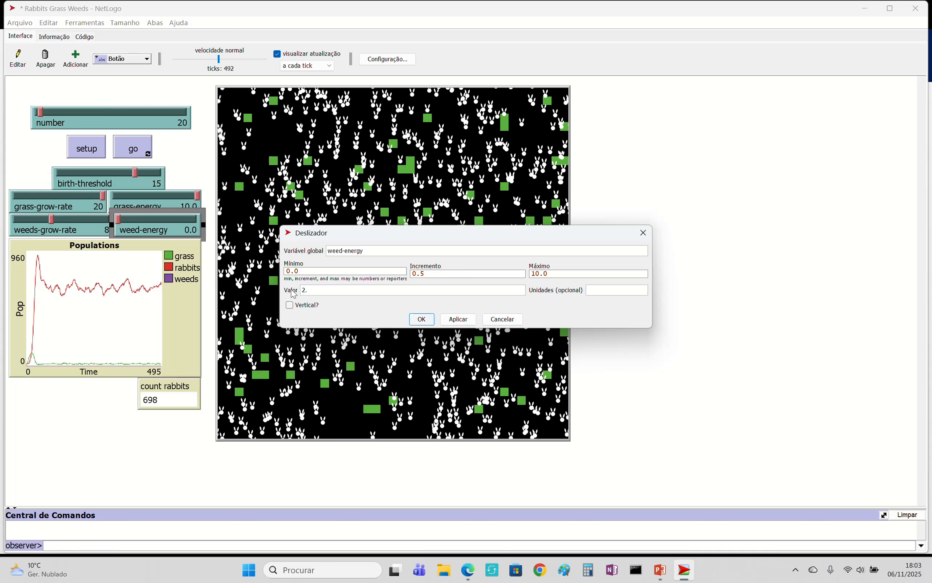
{"action": "left_click", "coordinate": [422, 319]}
Step: Run the model from a fresh setup, set it up once more during the run, and stop it
{"action": "left_click", "coordinate": [87, 147]}
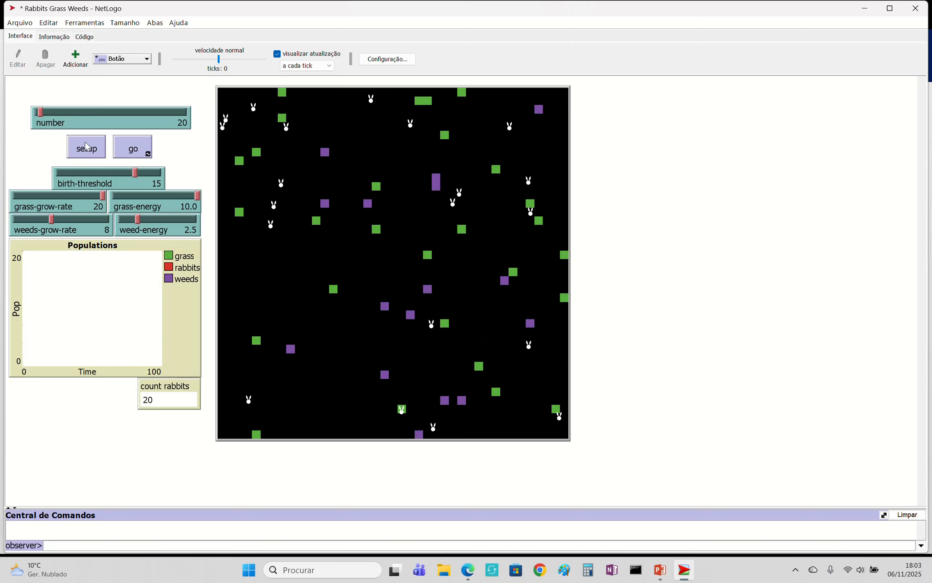
{"action": "left_click", "coordinate": [140, 153]}
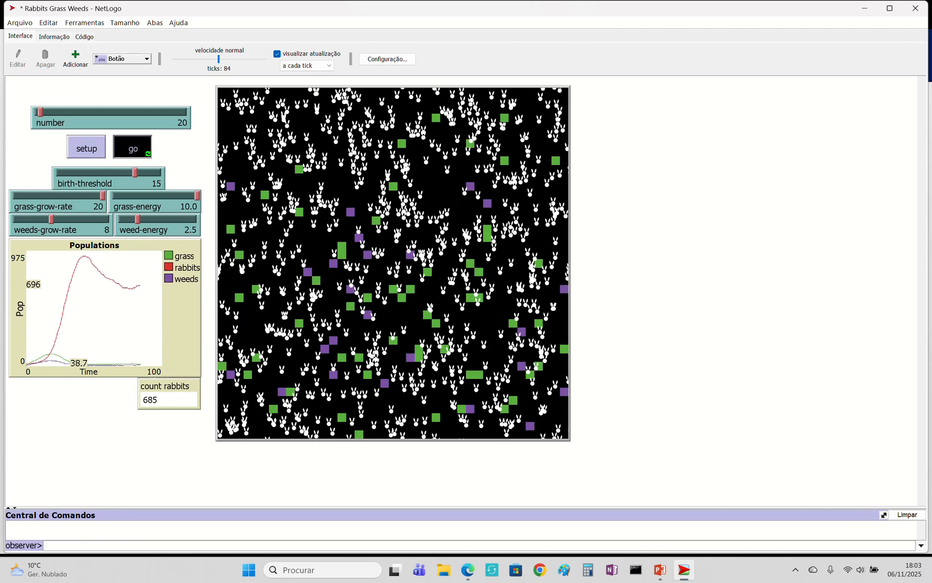
{"action": "left_click", "coordinate": [86, 148]}
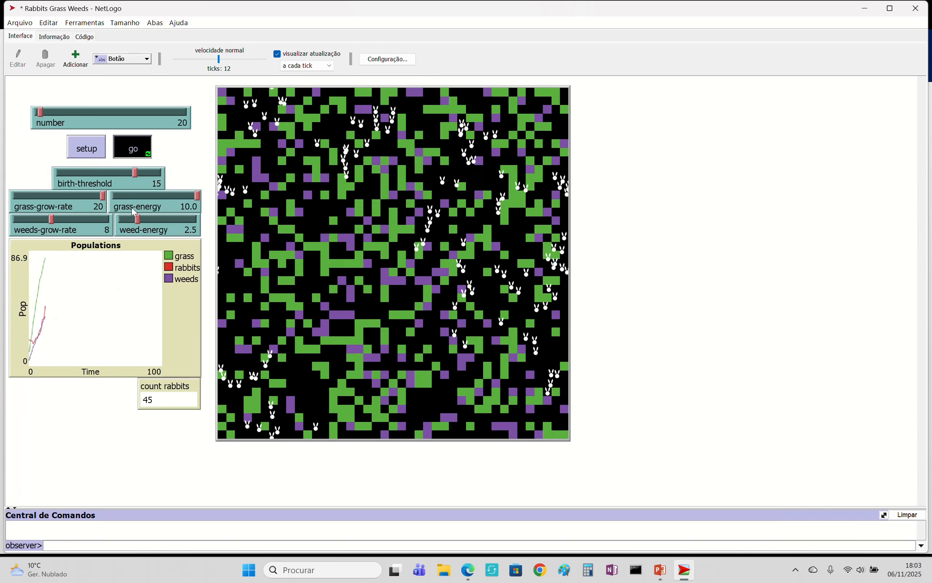
{"action": "left_click", "coordinate": [121, 146]}
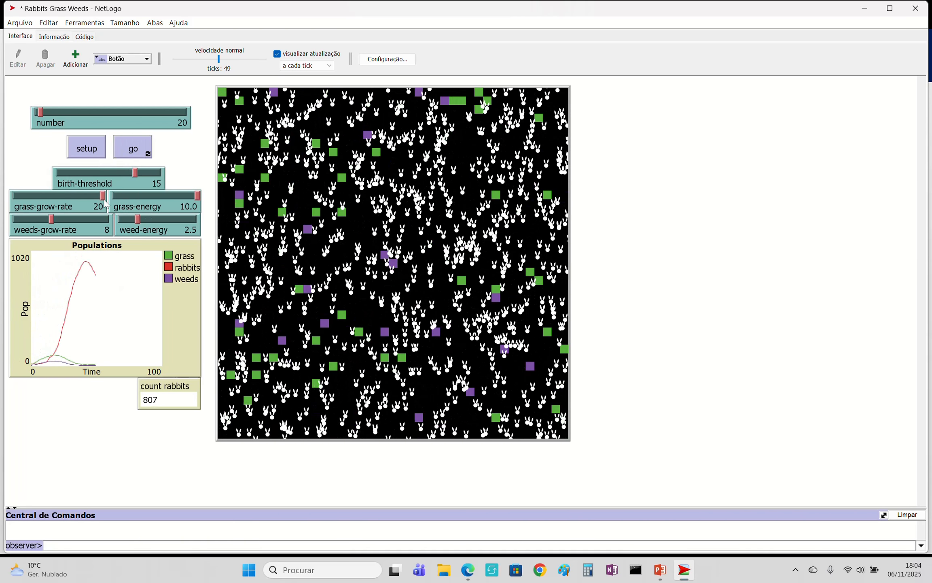
Step: Set the grass-grow-rate slider value to 15
{"action": "right_click", "coordinate": [70, 198]}
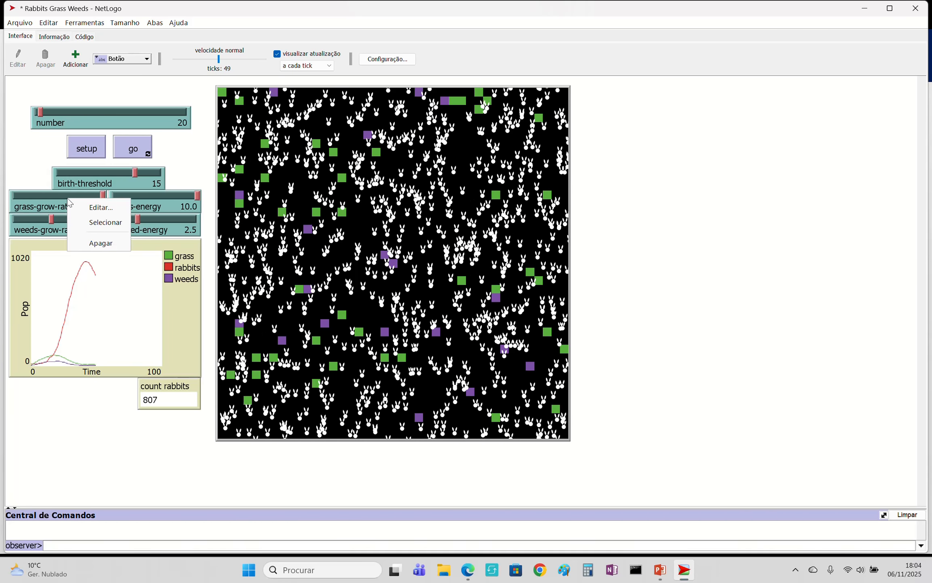
{"action": "left_click", "coordinate": [98, 207]}
{"action": "left_click", "coordinate": [318, 294]}
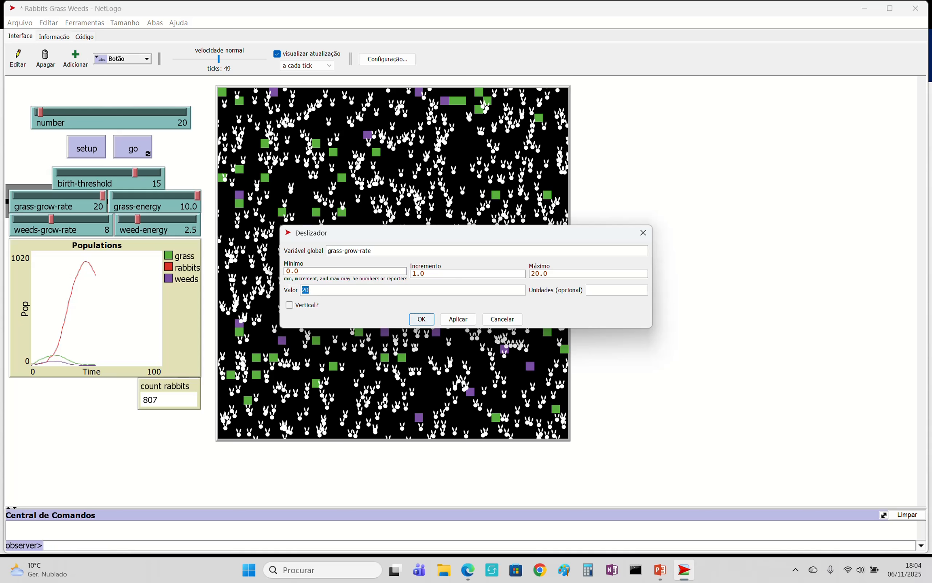
{"action": "left_click", "coordinate": [421, 320]}
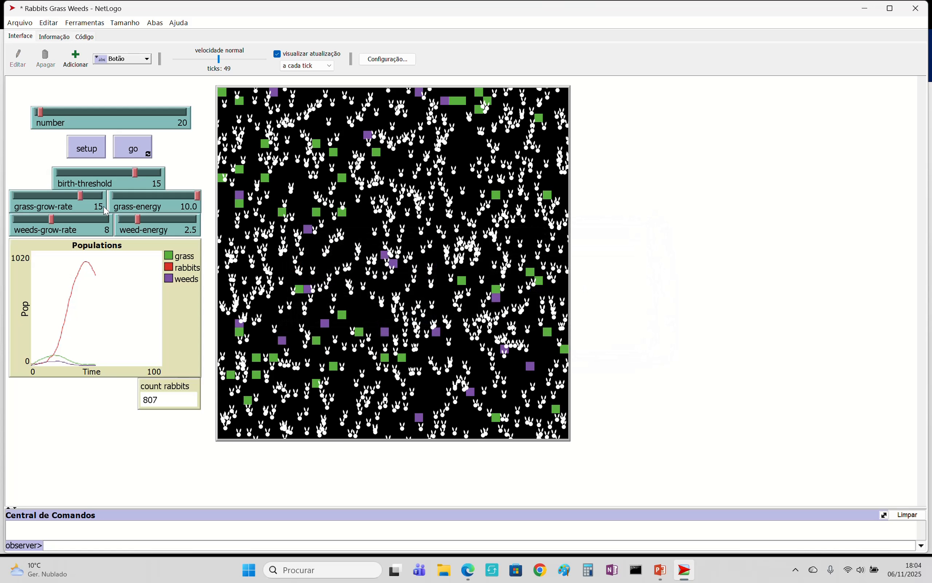
Step: Set the grass-energy slider value to 5
{"action": "right_click", "coordinate": [145, 206]}
{"action": "left_click", "coordinate": [164, 216]}
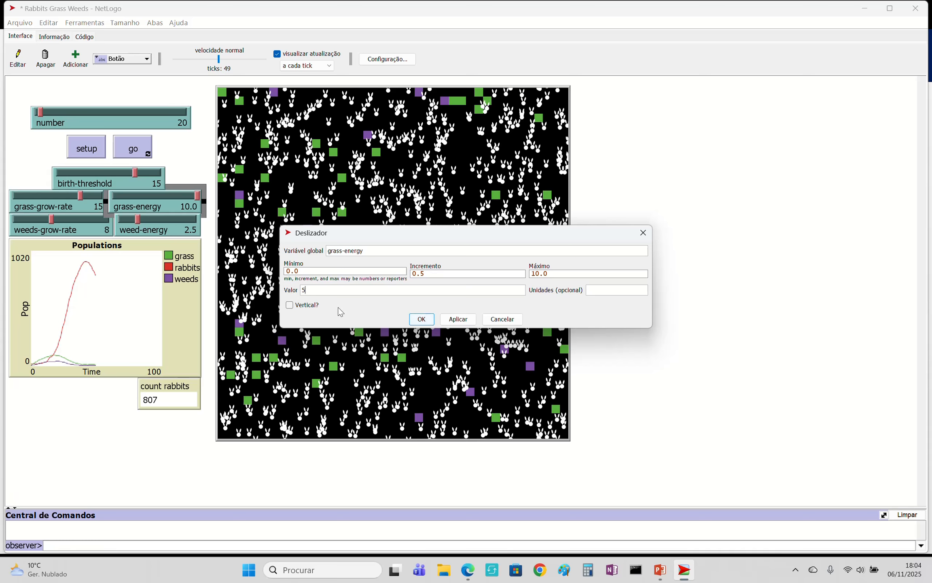
{"action": "left_click", "coordinate": [419, 320]}
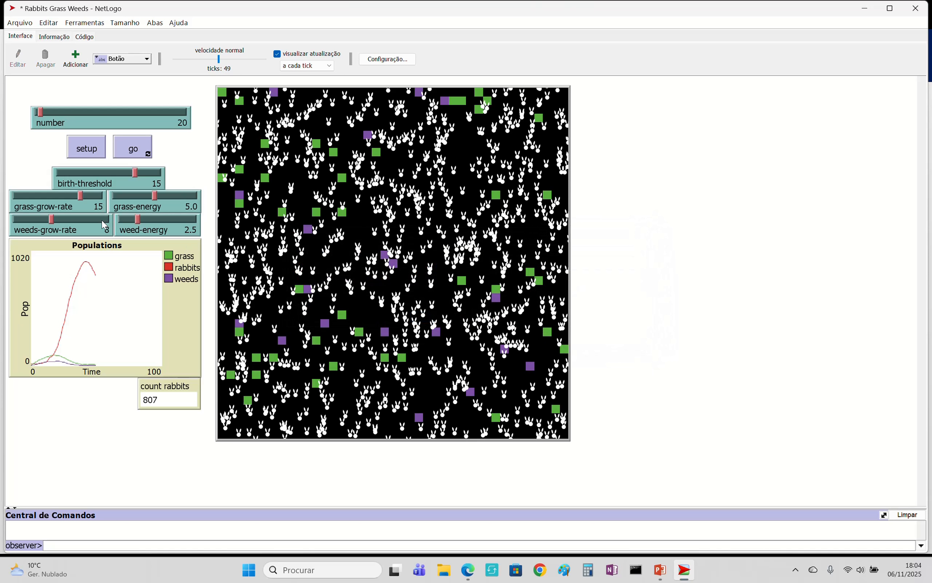
Step: Set up the model again, let the simulation run until the populations level out, and stop it
{"action": "left_click", "coordinate": [97, 153]}
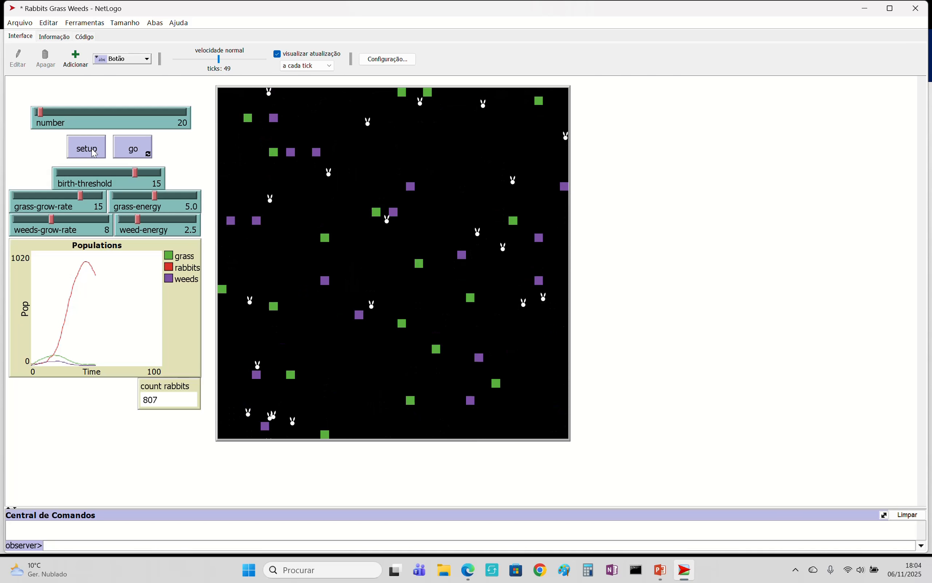
{"action": "left_click", "coordinate": [131, 150]}
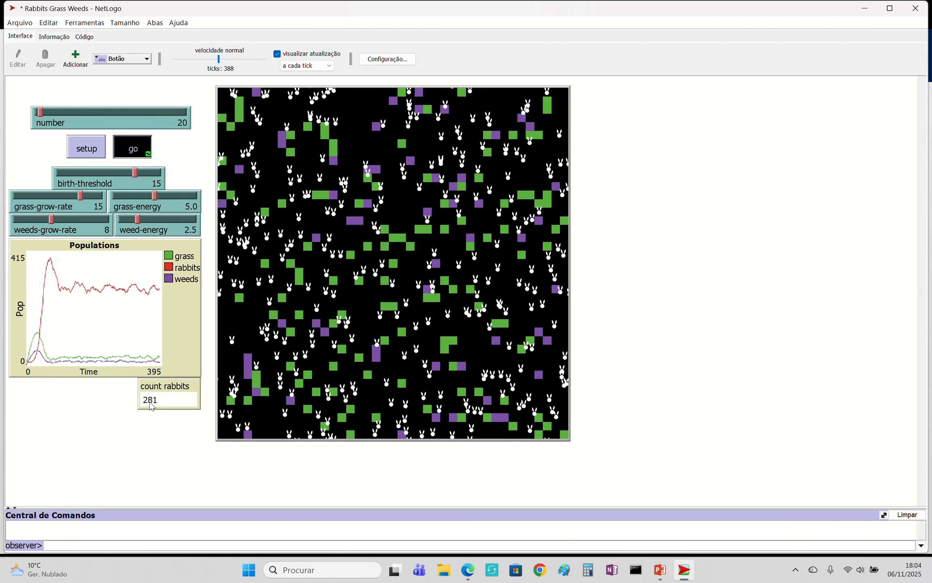
{"action": "left_click", "coordinate": [123, 145]}
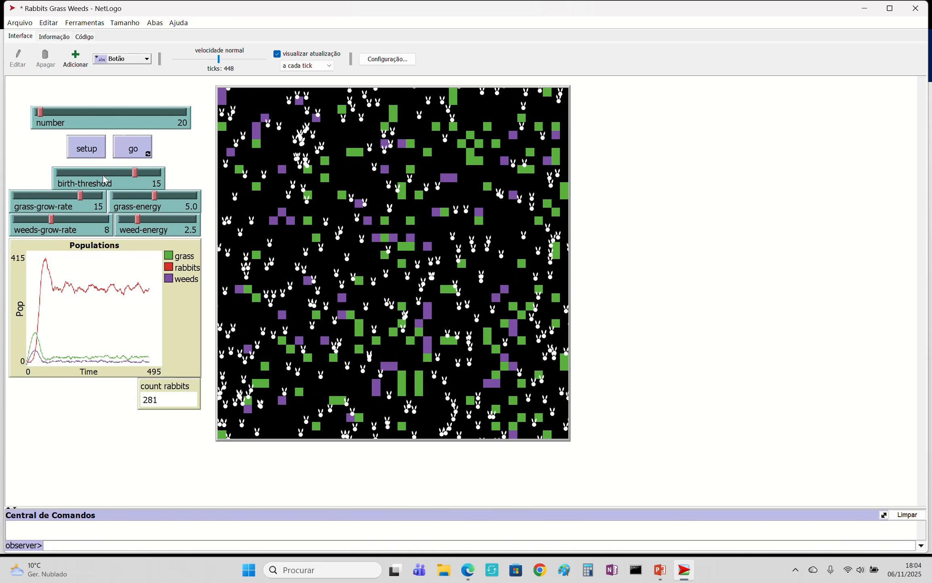
Step: Set the grass-grow-rate slider value to 4
{"action": "right_click", "coordinate": [88, 205]}
{"action": "left_click", "coordinate": [93, 207]}
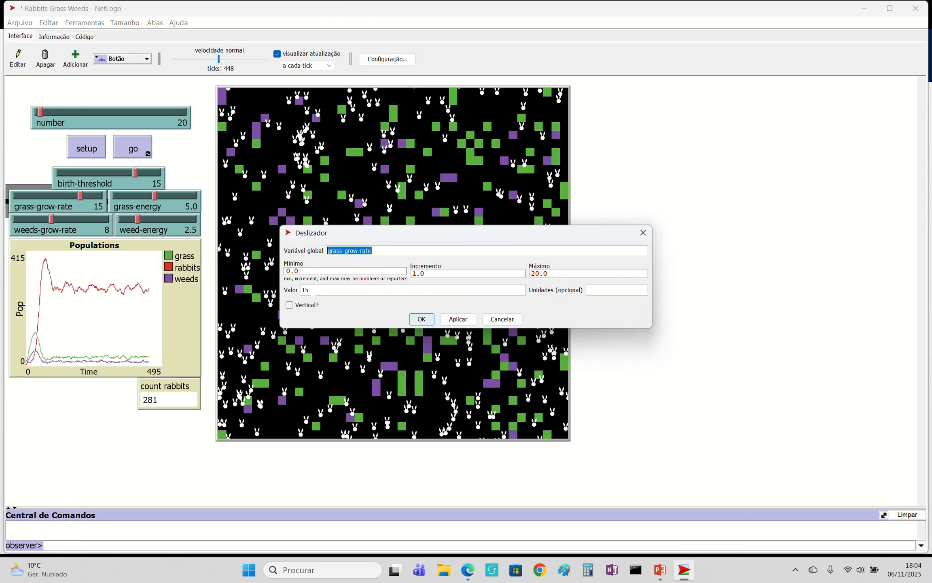
{"action": "double_click", "coordinate": [305, 290]}
{"action": "left_click", "coordinate": [457, 319]}
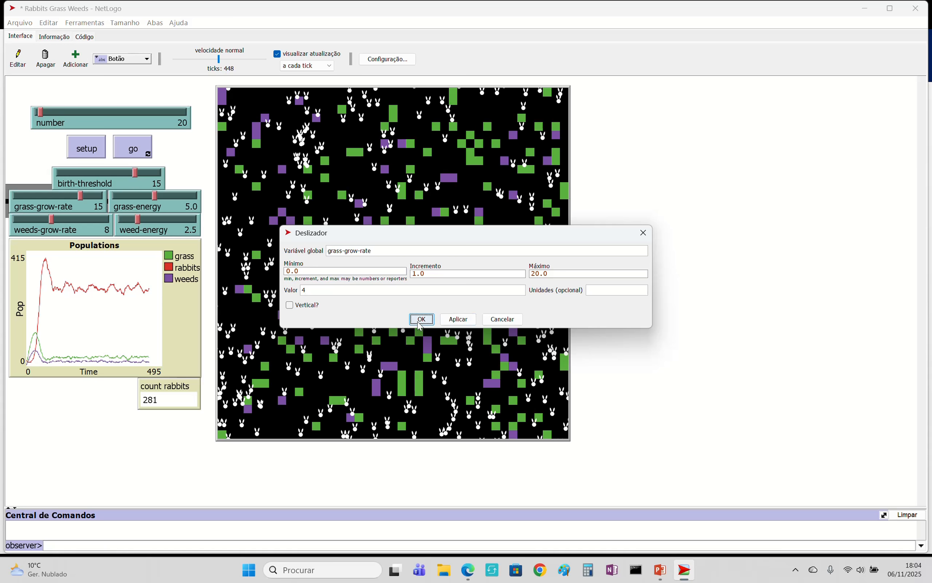
{"action": "left_click", "coordinate": [421, 319]}
Step: Set the grass-energy slider value to 2
{"action": "right_click", "coordinate": [146, 209]}
{"action": "left_click", "coordinate": [178, 217]}
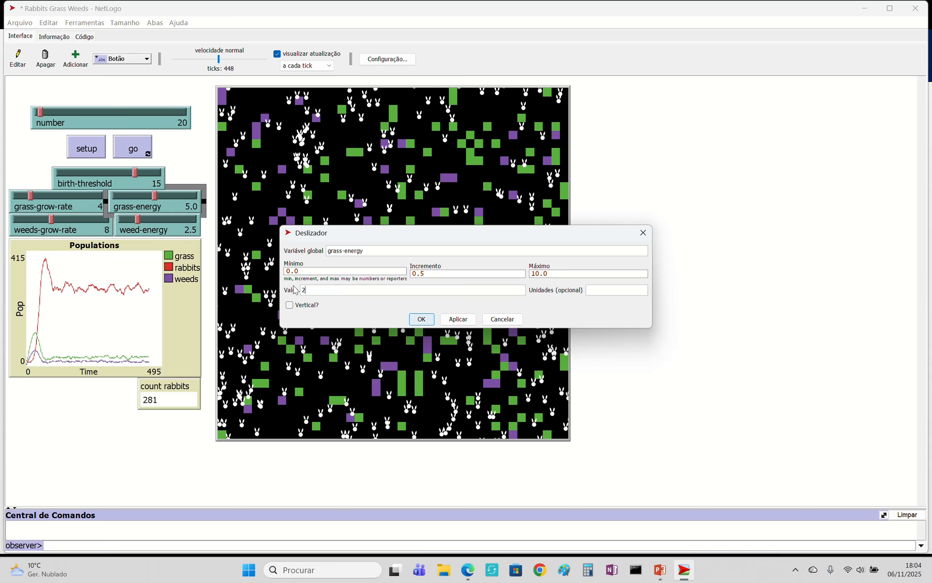
{"action": "left_click", "coordinate": [430, 321]}
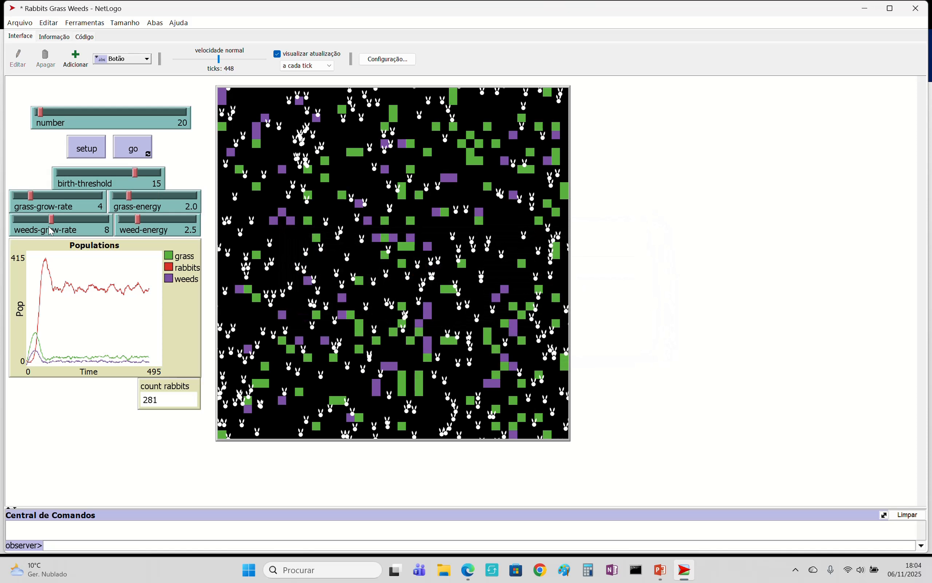
Step: Set the weeds-grow-rate slider value to 0
{"action": "right_click", "coordinate": [48, 231]}
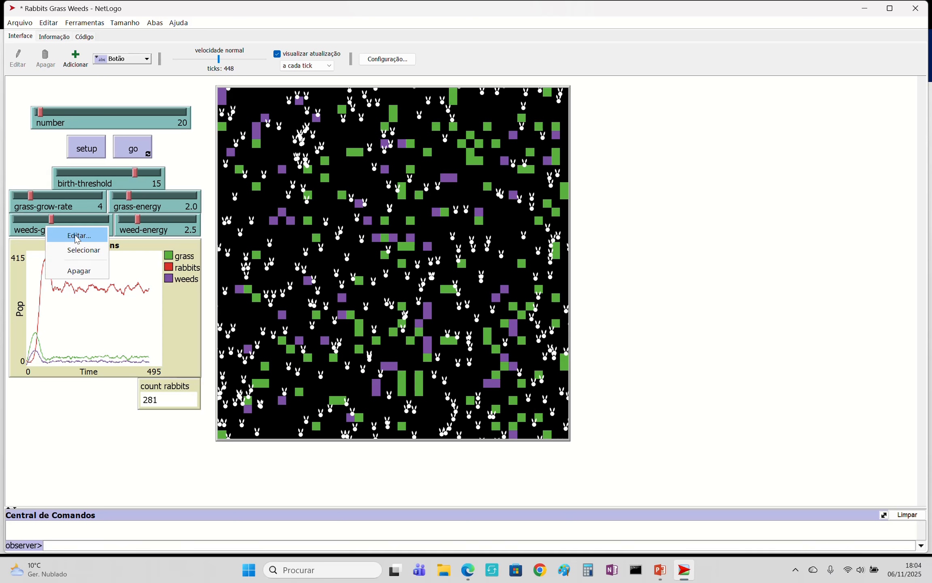
{"action": "left_click", "coordinate": [78, 236]}
{"action": "left_click_drag", "start_coordinate": [311, 291], "coordinate": [288, 288]}
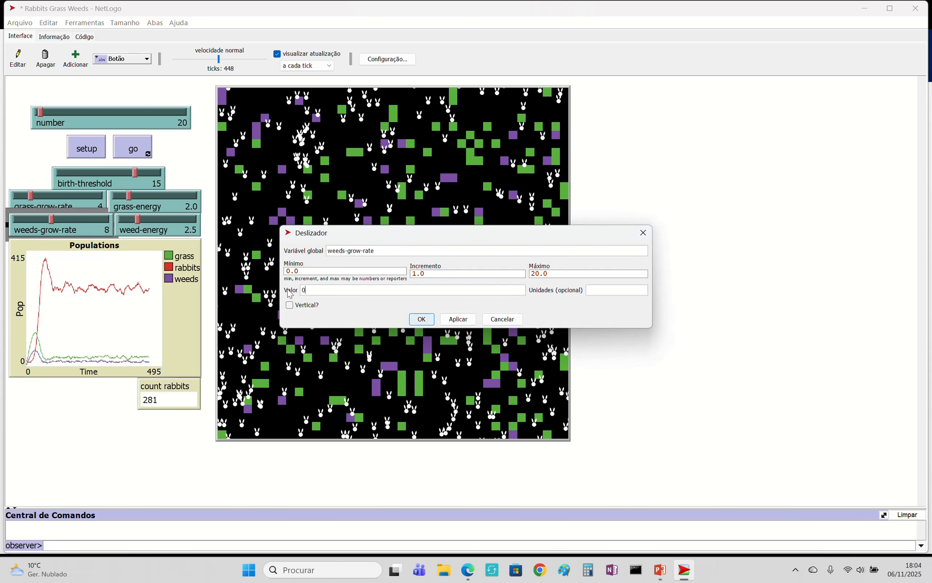
{"action": "left_click", "coordinate": [422, 320]}
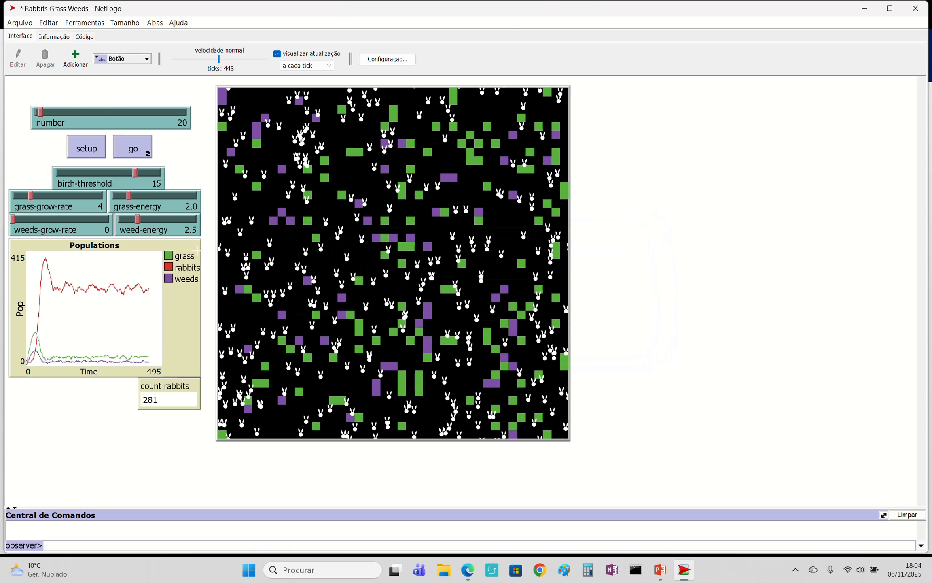
Step: Set the weed-energy slider value to 0 and run the simulation from a fresh setup
{"action": "right_click", "coordinate": [150, 232]}
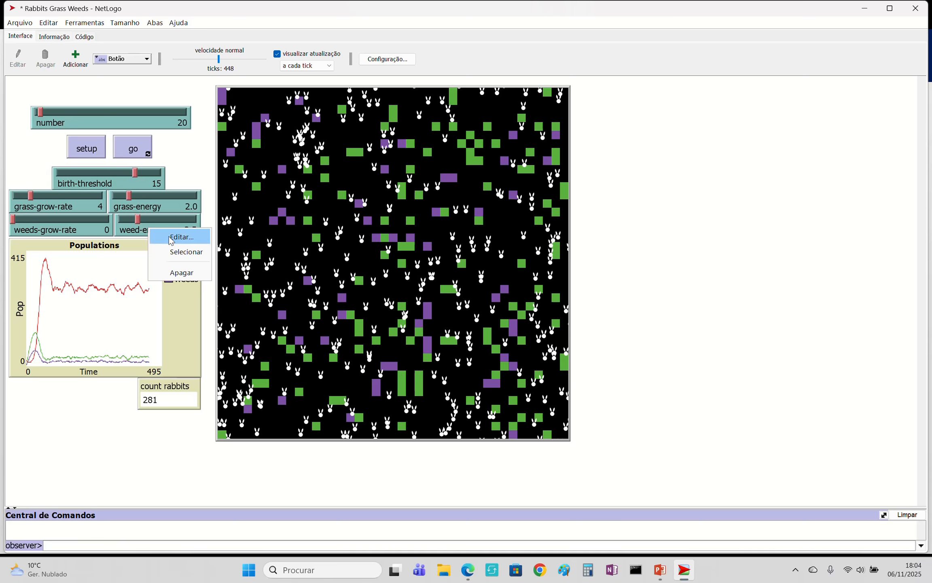
{"action": "left_click", "coordinate": [168, 237]}
{"action": "left_click_drag", "start_coordinate": [311, 290], "coordinate": [272, 287]}
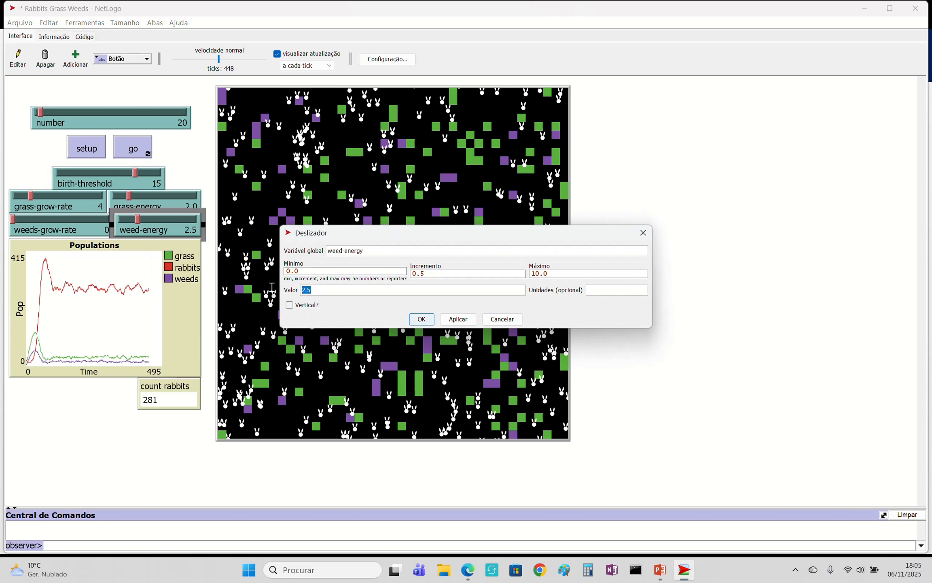
{"action": "left_click", "coordinate": [415, 321]}
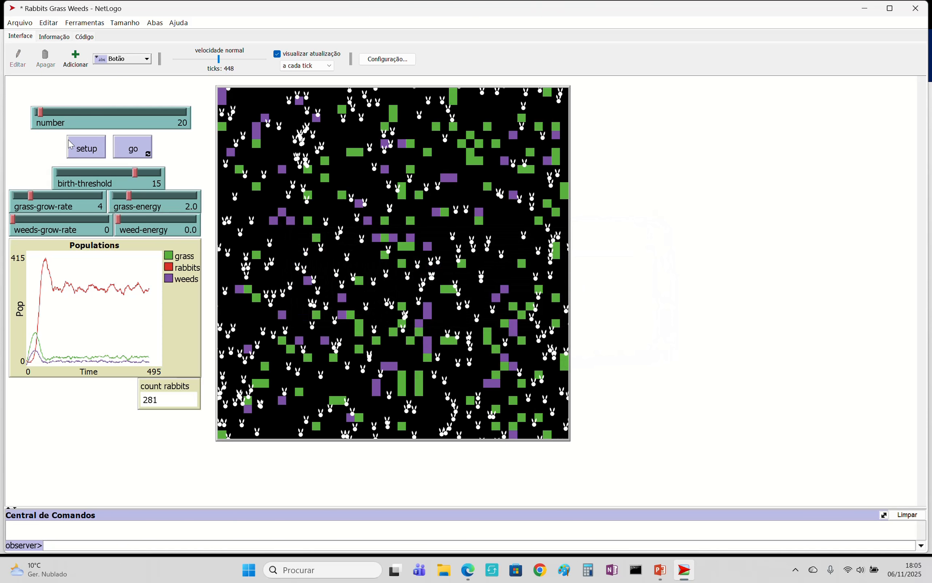
{"action": "left_click", "coordinate": [70, 142]}
{"action": "left_click", "coordinate": [133, 152]}
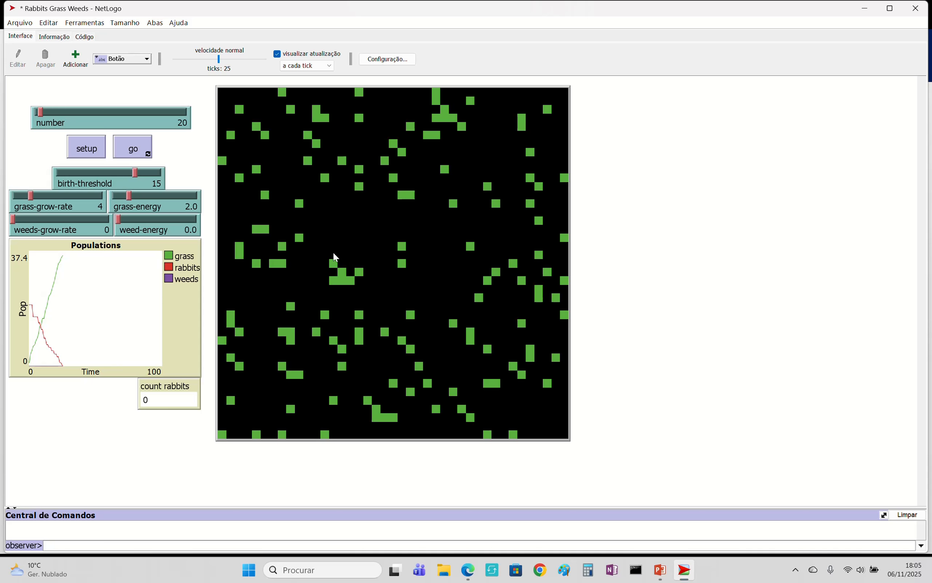
Step: Set the grass-grow-rate slider value to 15
{"action": "right_click", "coordinate": [67, 198]}
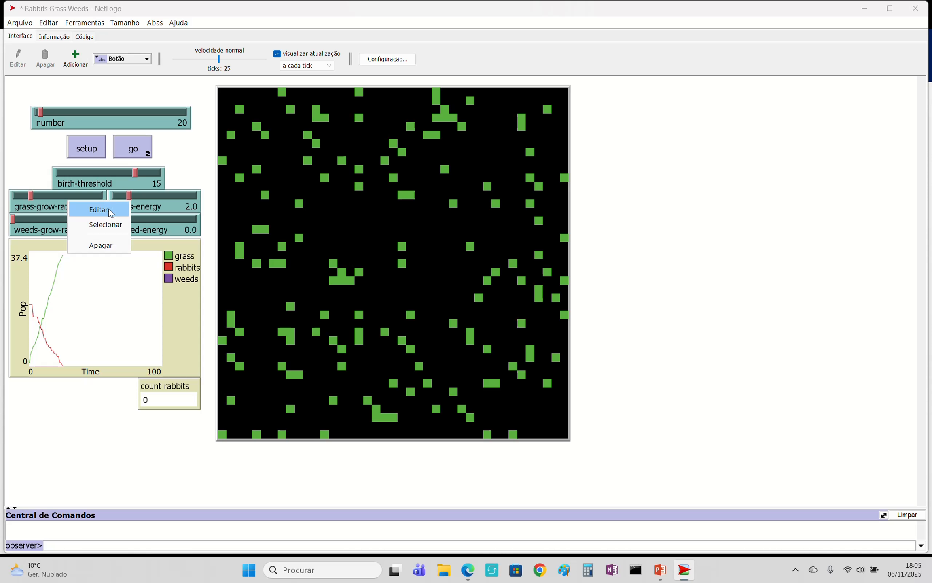
{"action": "left_click", "coordinate": [98, 208]}
{"action": "type", "text": "15"}
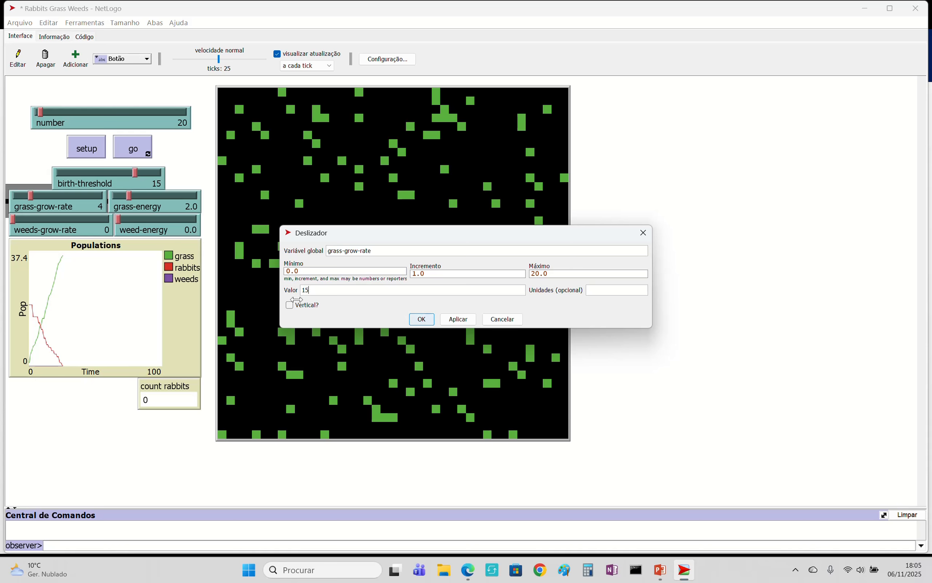
{"action": "left_click", "coordinate": [421, 318]}
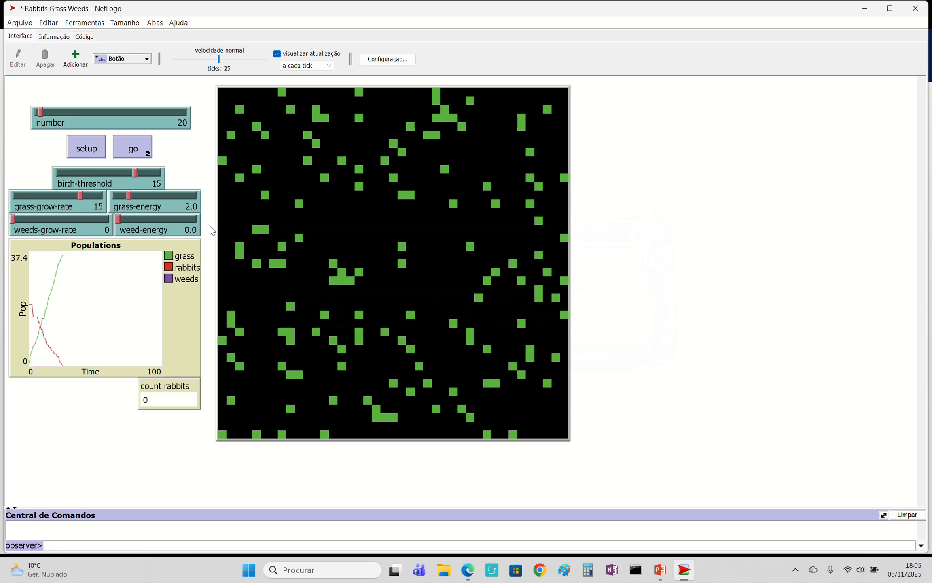
Step: Set the grass-energy slider value to 5
{"action": "right_click", "coordinate": [153, 208]}
{"action": "left_click", "coordinate": [182, 212]}
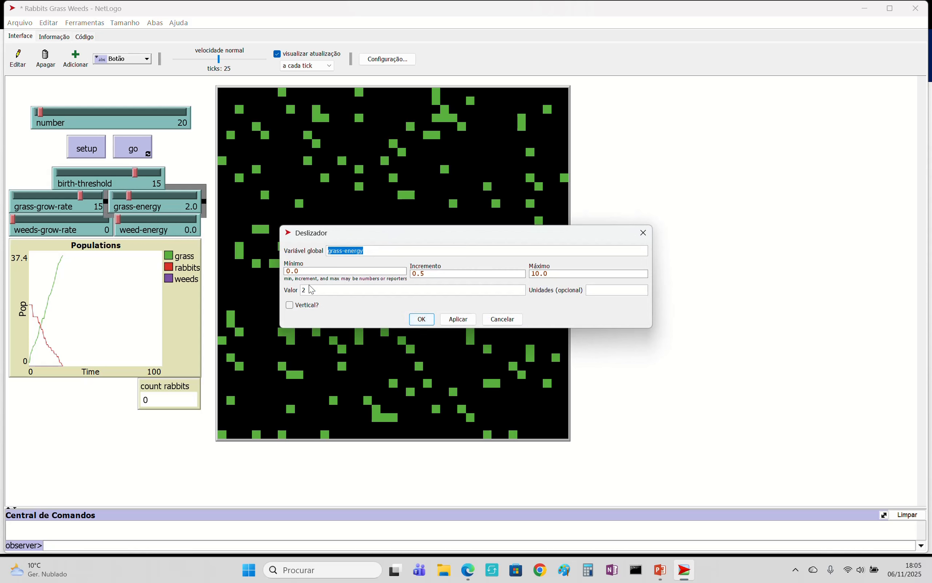
{"action": "left_click", "coordinate": [302, 290]}
{"action": "left_click", "coordinate": [411, 323]}
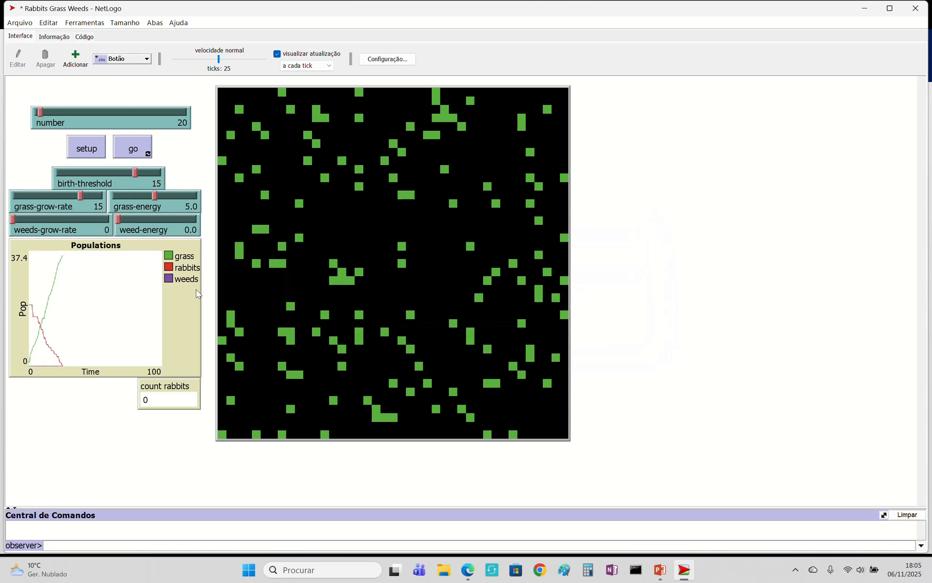
Step: Set the weeds-grow-rate slider value to 8
{"action": "right_click", "coordinate": [77, 228]}
{"action": "left_click", "coordinate": [123, 239]}
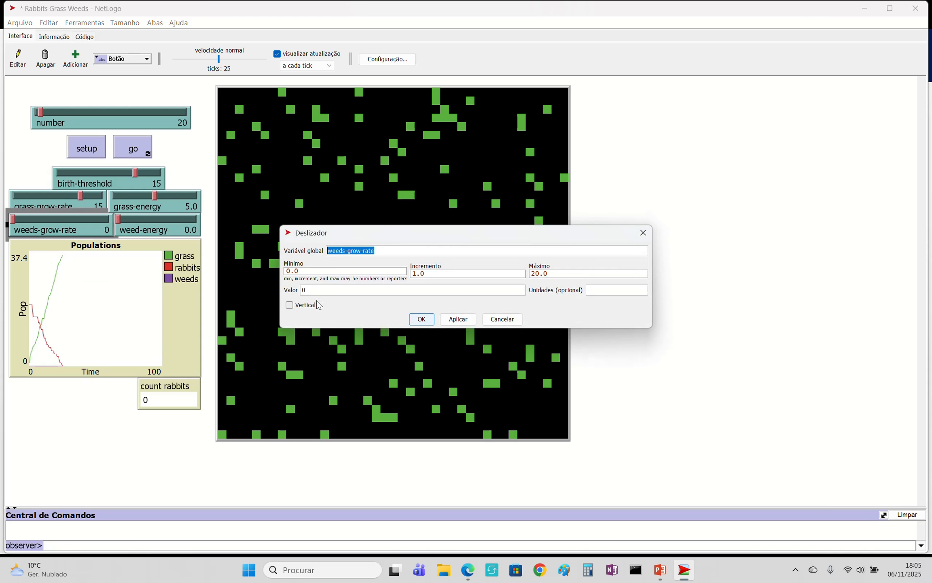
{"action": "double_click", "coordinate": [304, 289]}
{"action": "type", "text": "8"}
{"action": "left_click", "coordinate": [417, 321]}
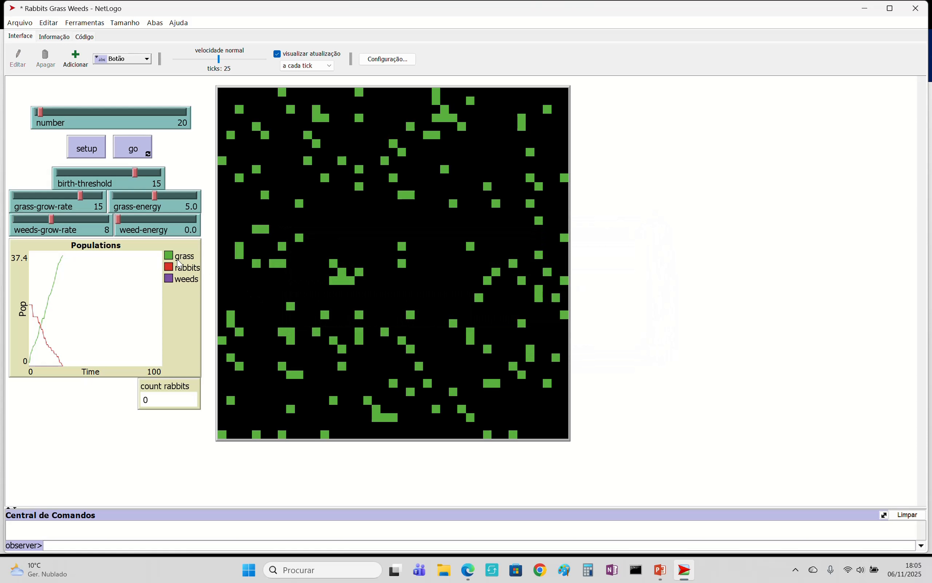
Step: Set the weed-energy slider value to 2.5 and run the simulation from a fresh setup
{"action": "right_click", "coordinate": [155, 234]}
{"action": "left_click", "coordinate": [174, 240]}
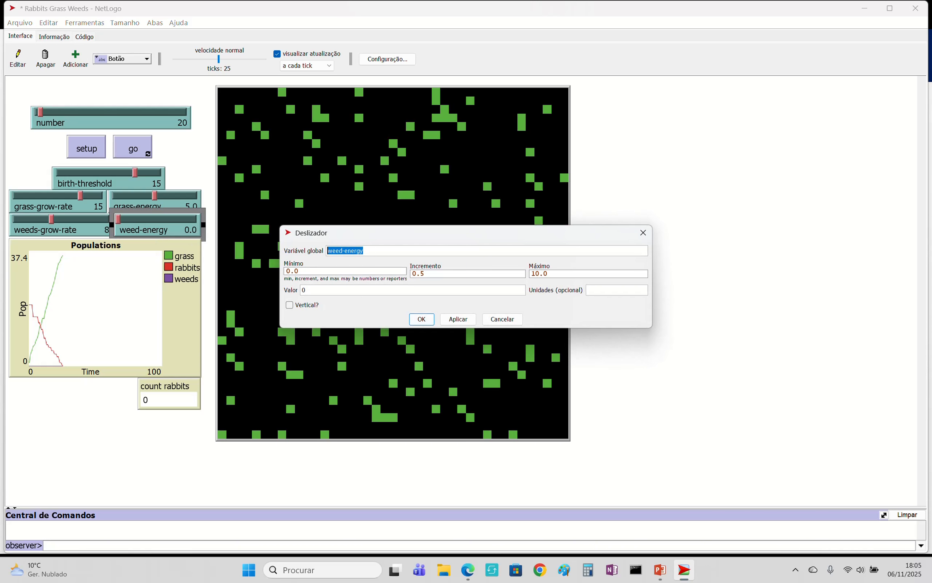
{"action": "left_click_drag", "start_coordinate": [313, 290], "coordinate": [257, 278]}
{"action": "type", "text": "2.5"}
{"action": "left_click", "coordinate": [421, 320]}
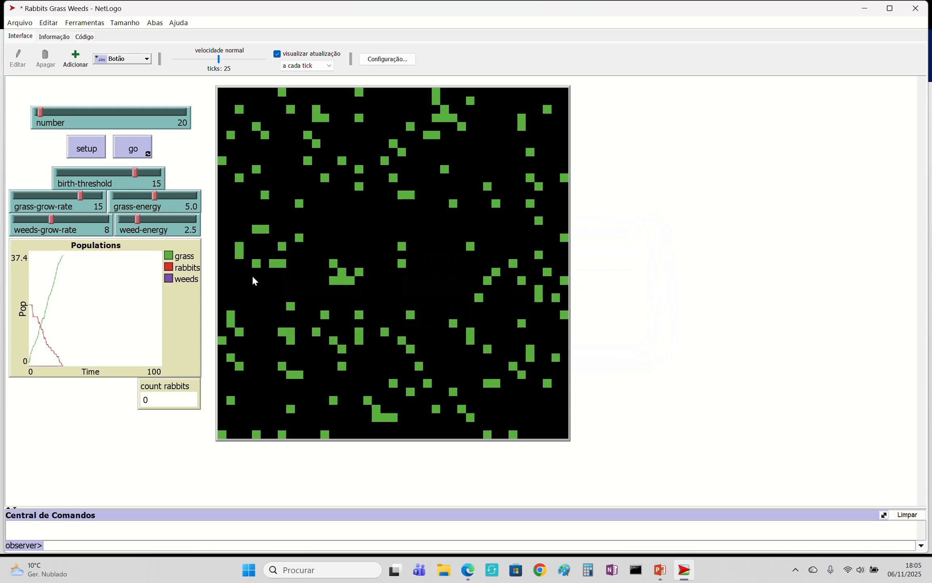
{"action": "left_click", "coordinate": [92, 151]}
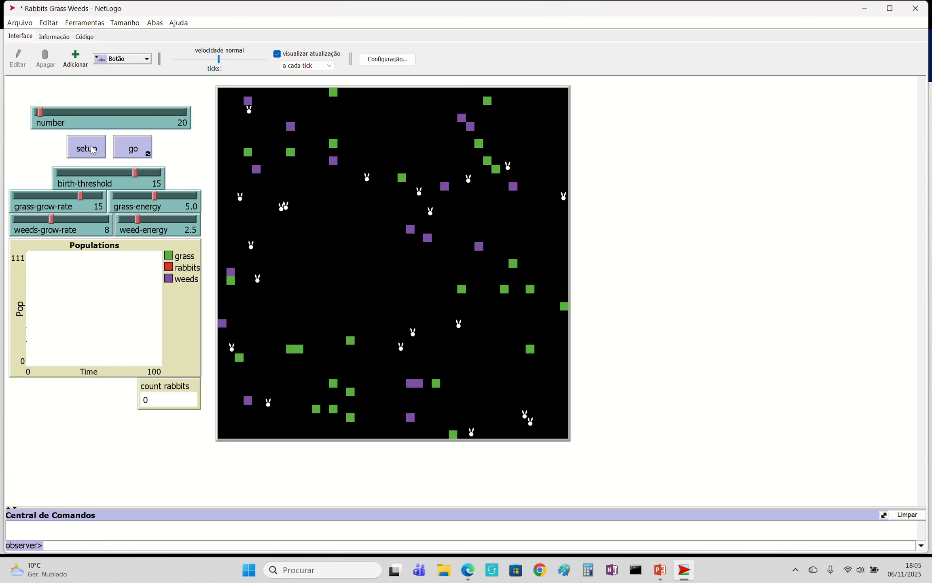
{"action": "left_click", "coordinate": [116, 146]}
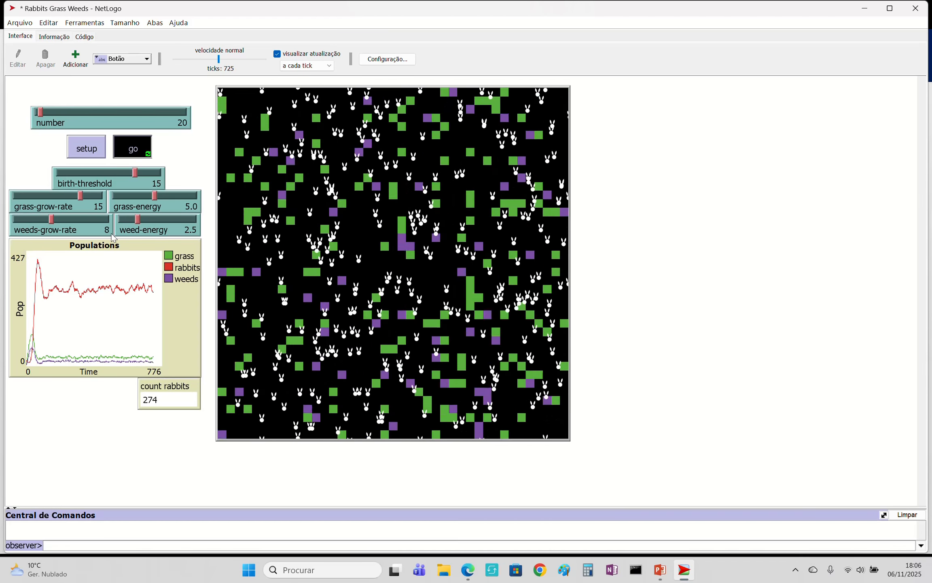
Step: With the simulation running, lower grass-energy to 1.0 and raise birth-threshold to 20
{"action": "left_click", "coordinate": [146, 197]}
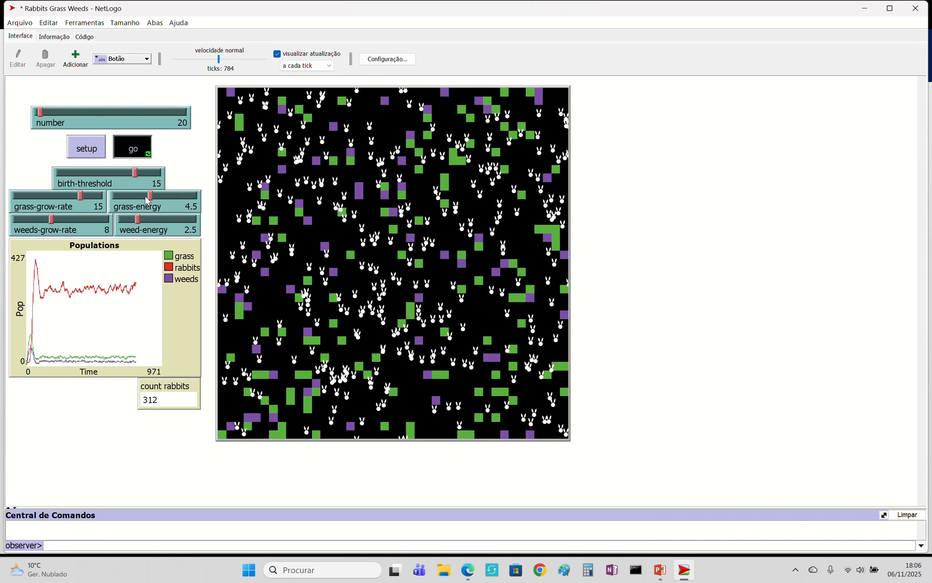
{"action": "left_click_drag", "start_coordinate": [146, 198], "coordinate": [121, 201]}
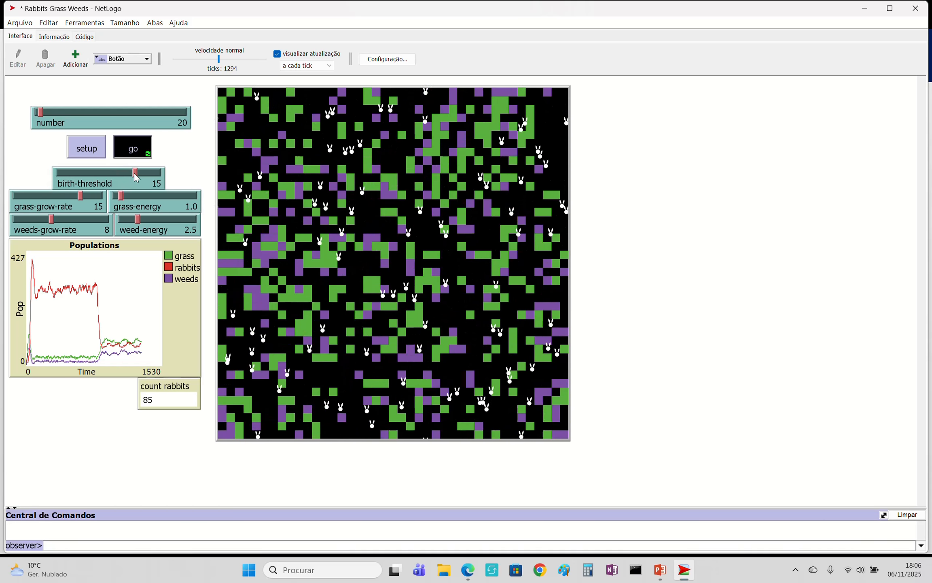
{"action": "left_click_drag", "start_coordinate": [136, 177], "coordinate": [161, 175]}
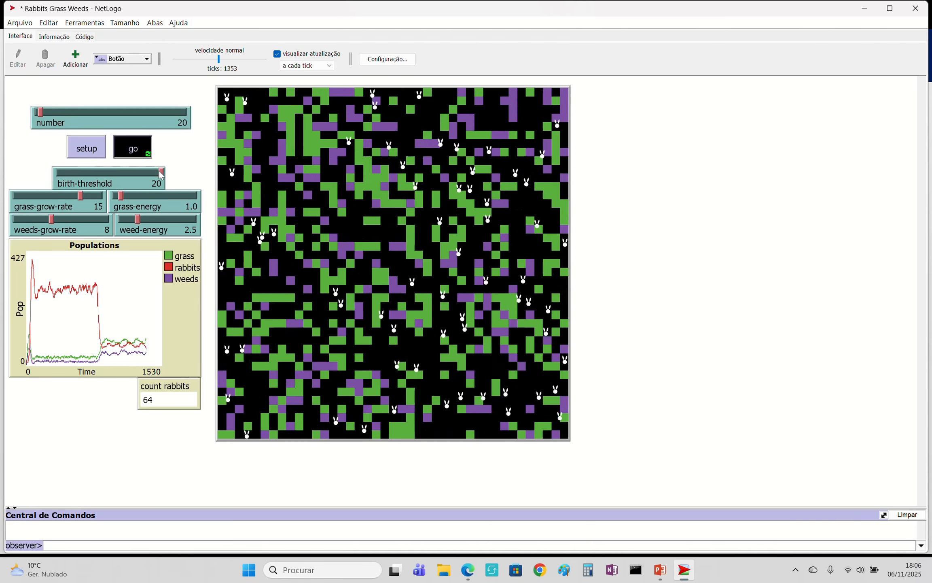